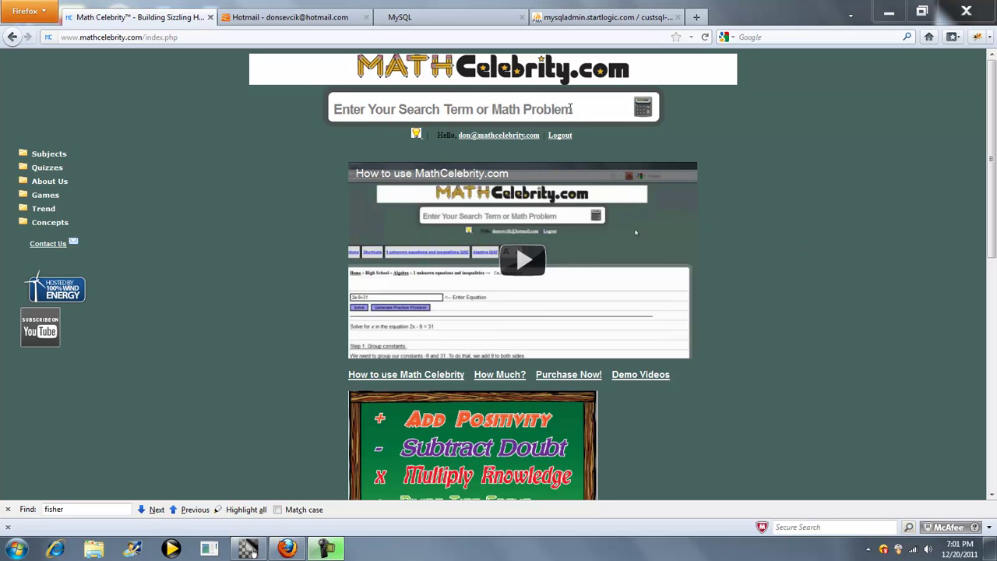
Step: Enter '12:30 a.m.' in the home page search box, correcting the AM capitalisation
click(721, 146)
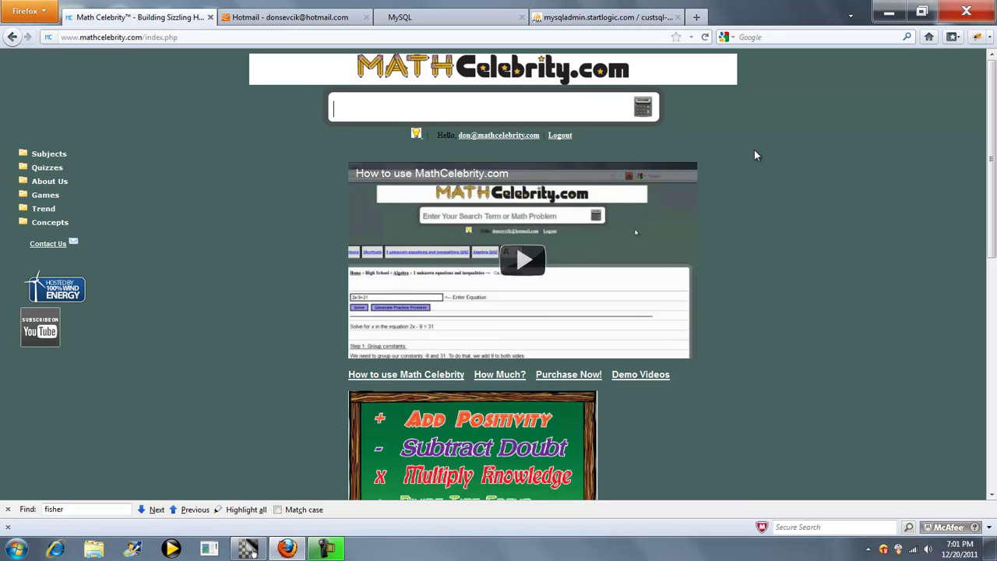
text(12:30AM)
key(BackSpace)
key(BackSpace)
key(Caps_Lock)
text(am)
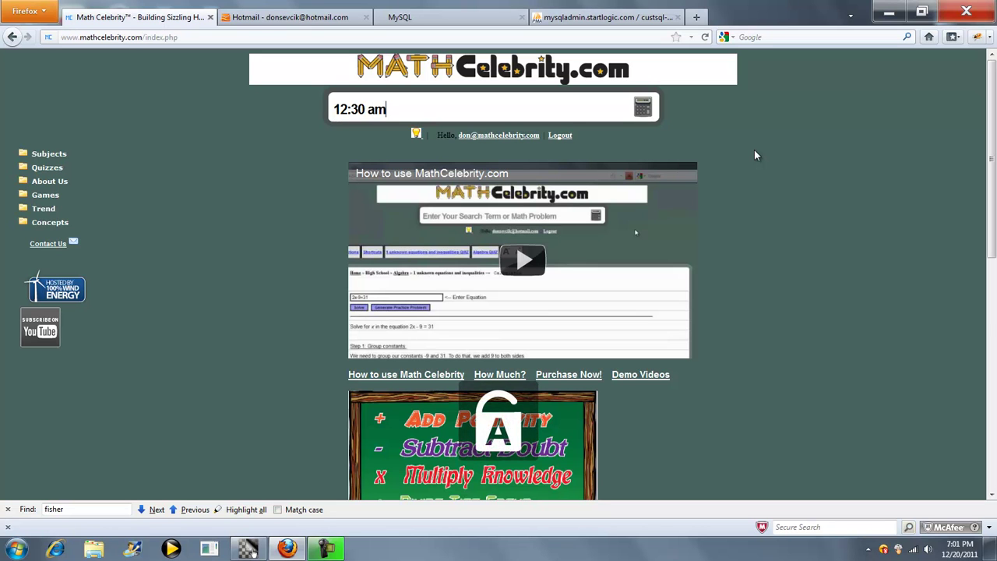
key(BackSpace)
text(.m.)
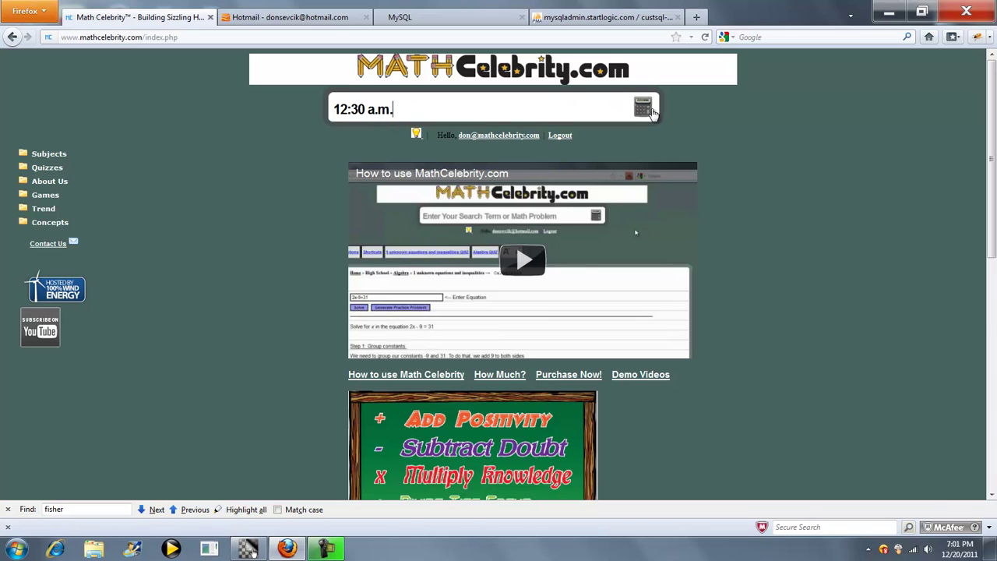
Step: Submit 12:30 a.m., enlarge the explanation text, and highlight the 12:30A.M. entry
click(644, 109)
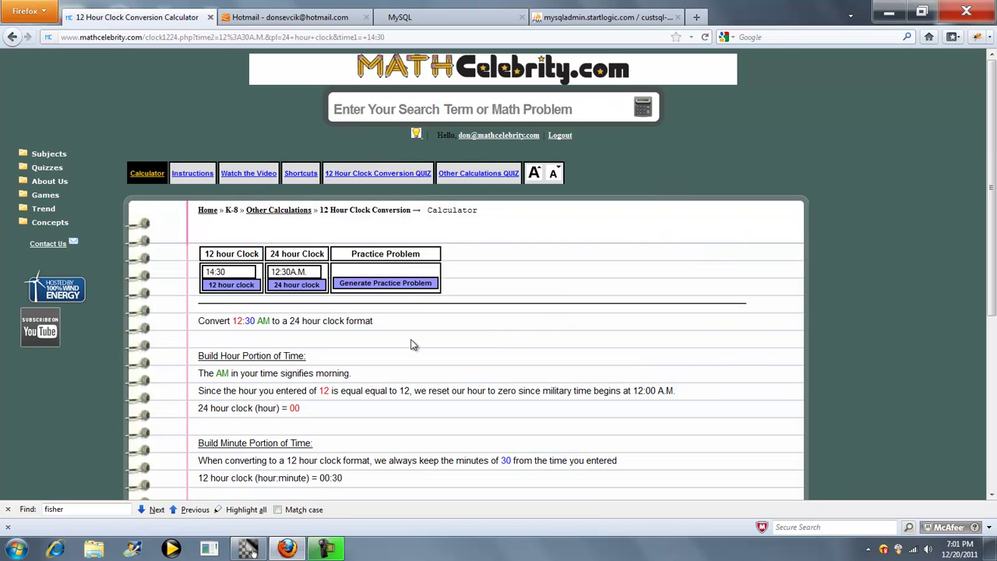
scroll(972, 160, down, 1)
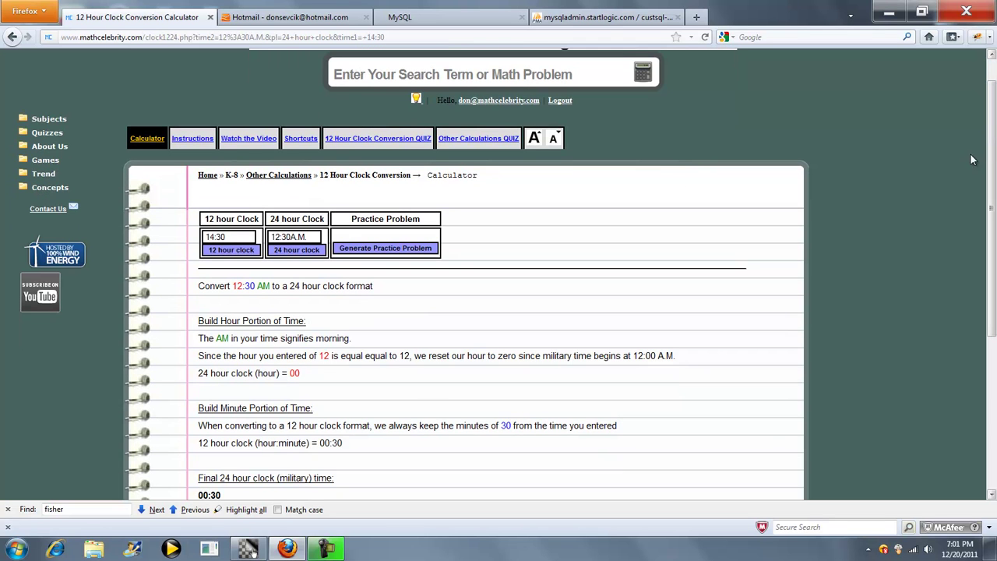
click(536, 140)
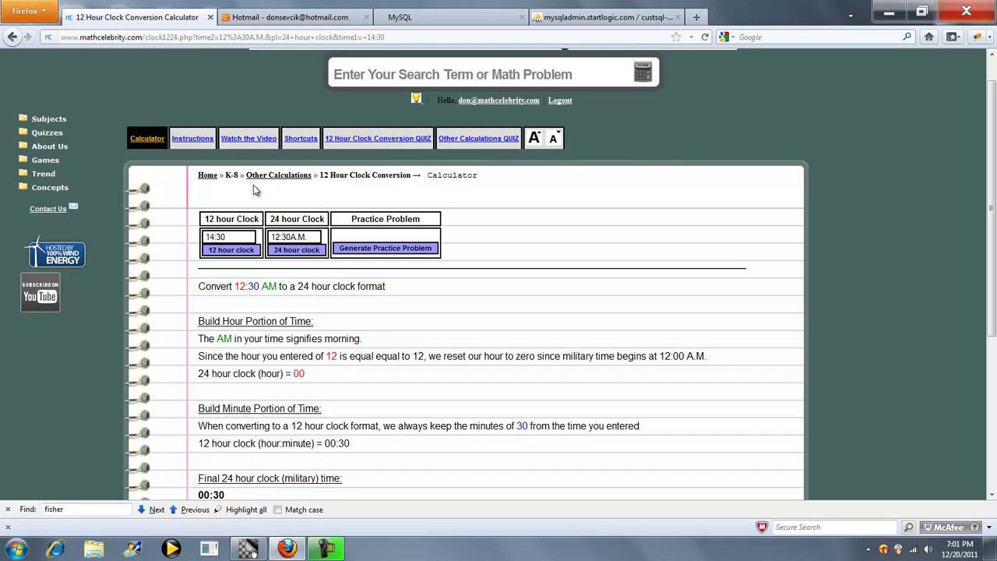
drag(309, 236, 279, 236)
click(289, 253)
Step: Highlight the 14:30 entry, then the hour 12 and the 00:30 result in the explanation
click(234, 237)
drag(231, 238, 198, 234)
click(405, 296)
scroll(994, 177, down, 1)
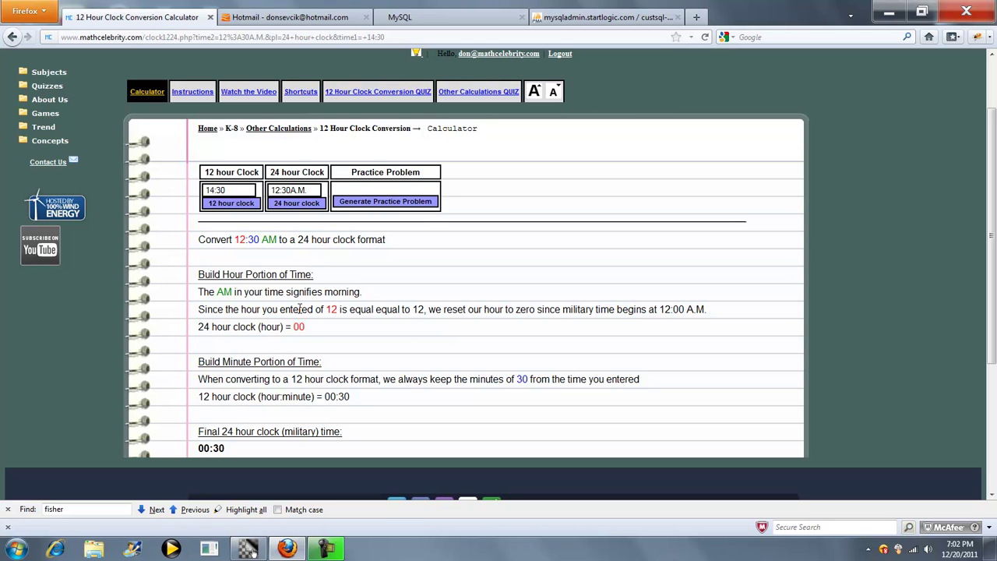
drag(324, 308, 337, 310)
drag(330, 398, 345, 398)
click(388, 385)
Step: Edit the 24-hour entry from 12:30A.M. to 3:30p.M. and convert it
key(Left)
key(Delete)
key(Delete)
text(3)
key(Right)
key(Right)
key(Right)
key(Delete)
text(p)
click(300, 203)
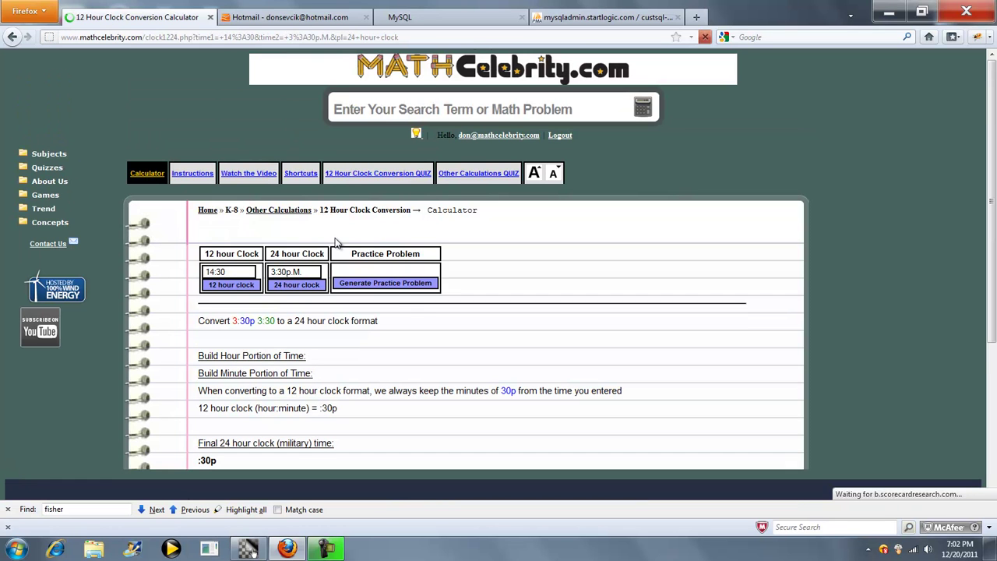
Step: Correct the entry to 3:30P.M. and convert it, giving 12 + 3 = 15 and 15:30
click(293, 272)
key(BackSpace)
text(P)
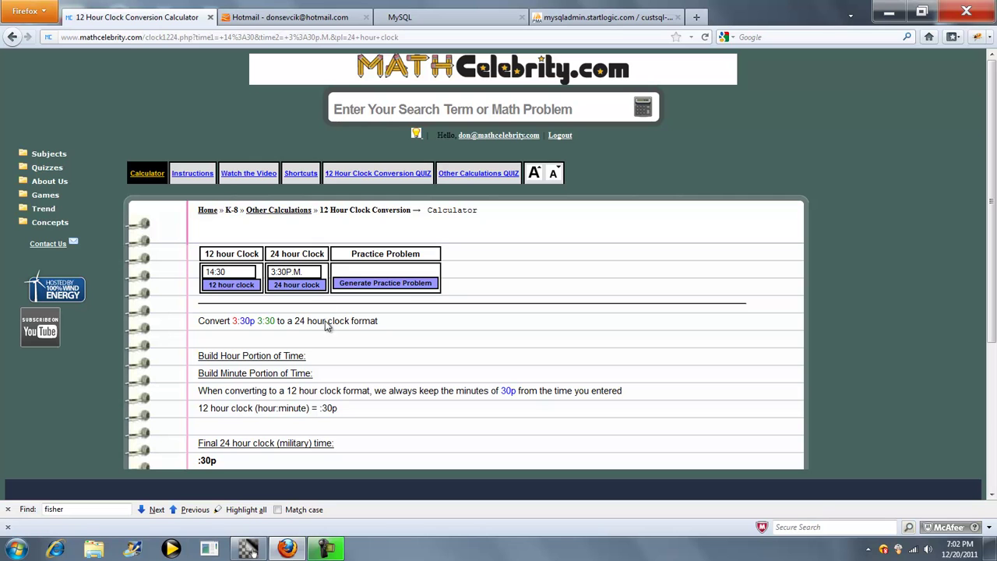
click(296, 285)
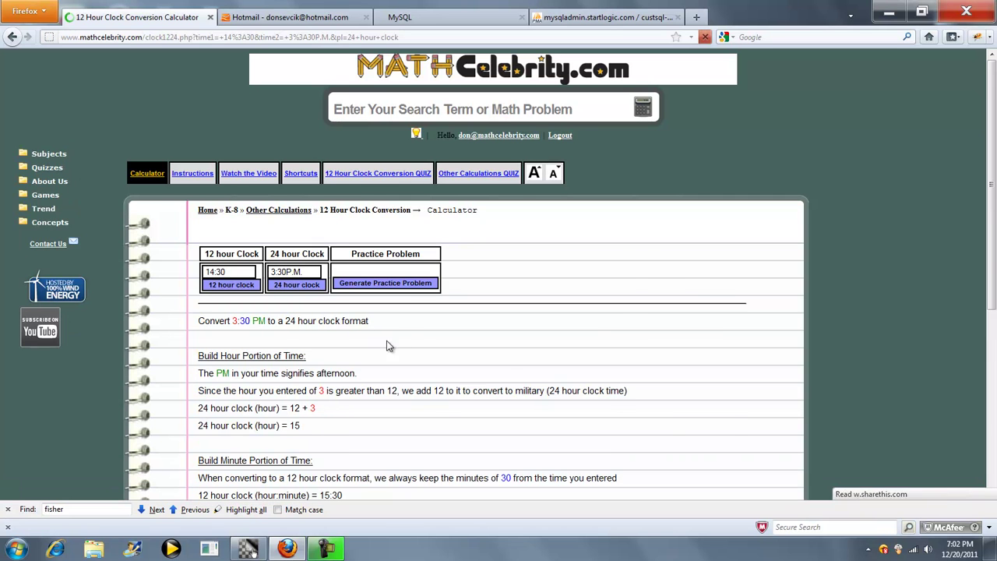
scroll(426, 347, down, 2)
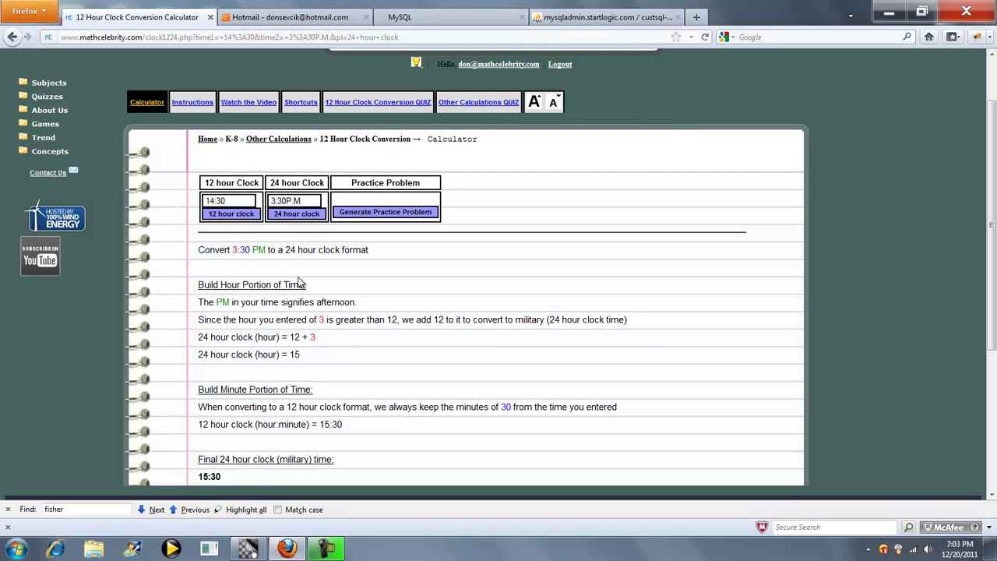
Step: Convert 14:30 to 12-hour time and highlight the hour-14 and am/pm rule explanations
click(219, 215)
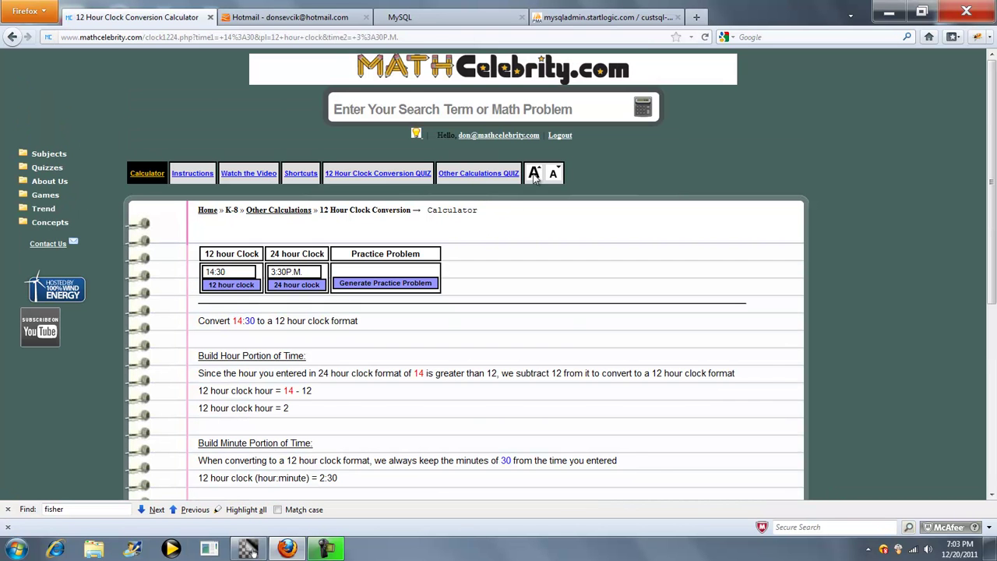
scroll(992, 201, down, 2)
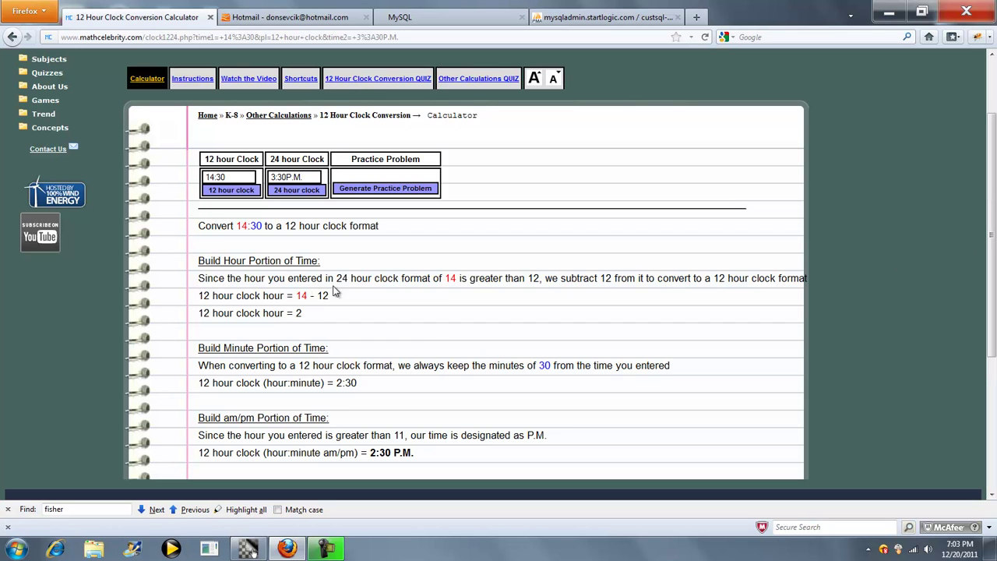
drag(300, 279, 528, 280)
click(426, 299)
drag(252, 435, 374, 438)
click(407, 436)
scroll(522, 309, up, 2)
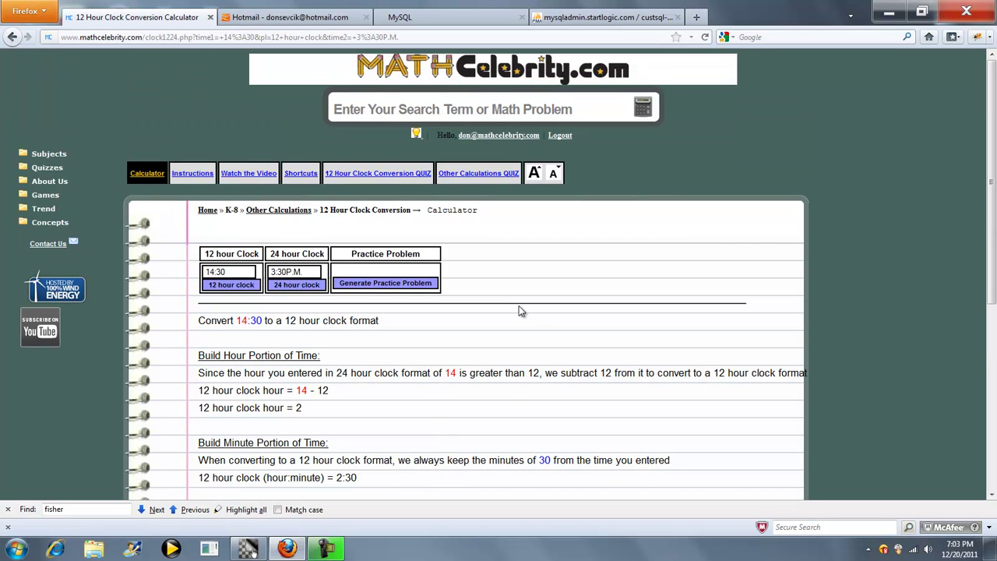
Step: Search 17:45 from the home page and enlarge the text to review the 5:45 P.M. result
click(388, 70)
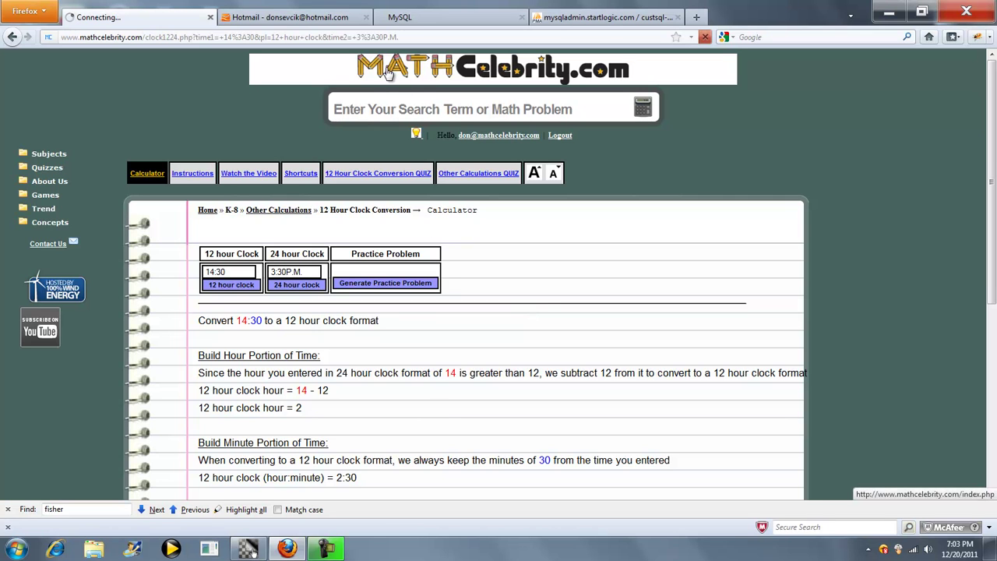
click(420, 110)
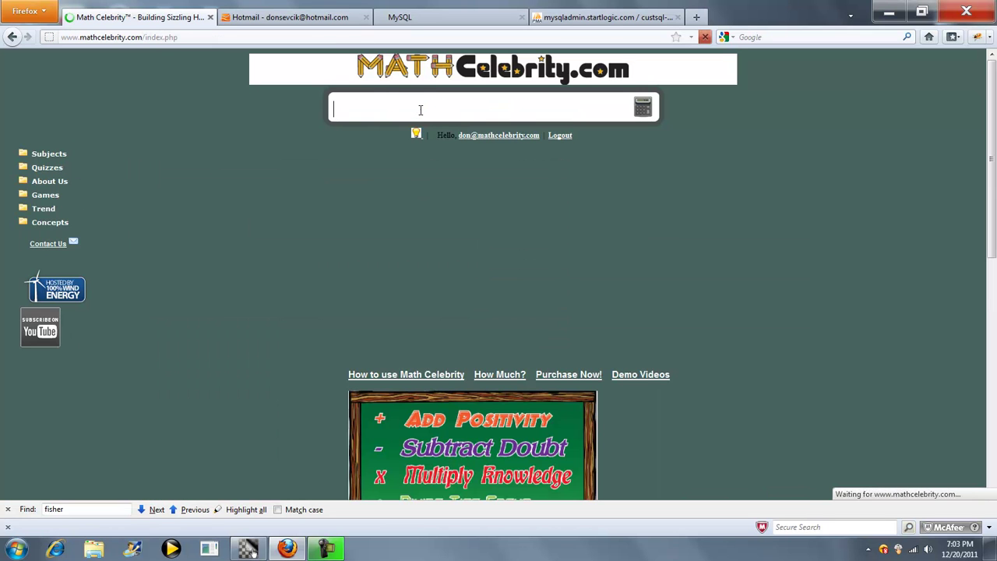
text(17)
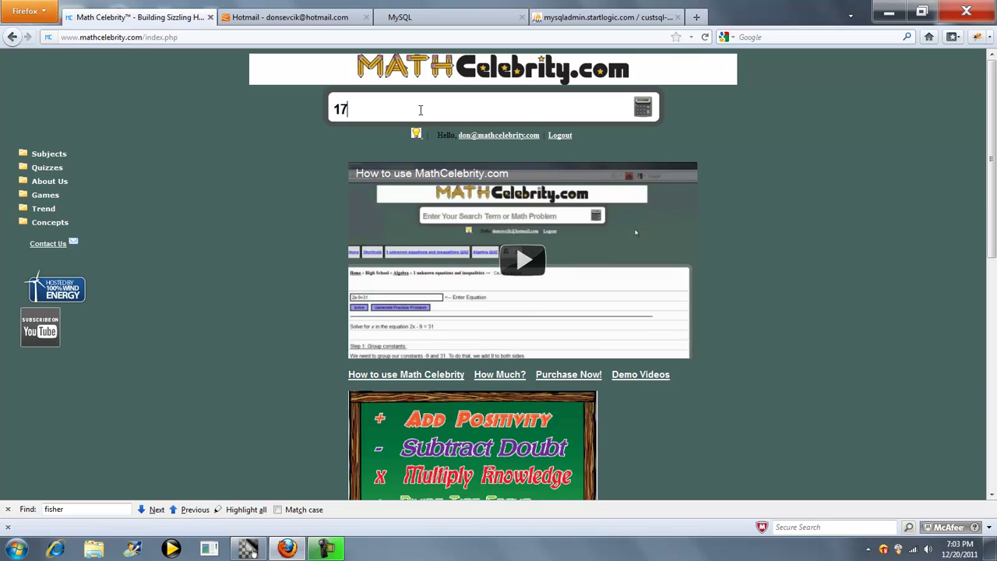
text(:45)
key(Return)
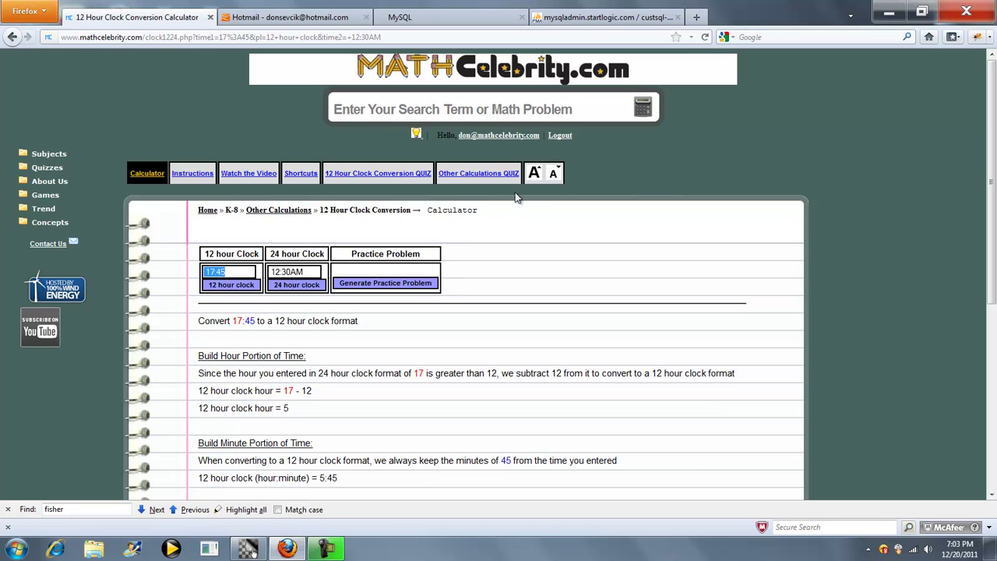
click(534, 175)
scroll(258, 191, down, 2)
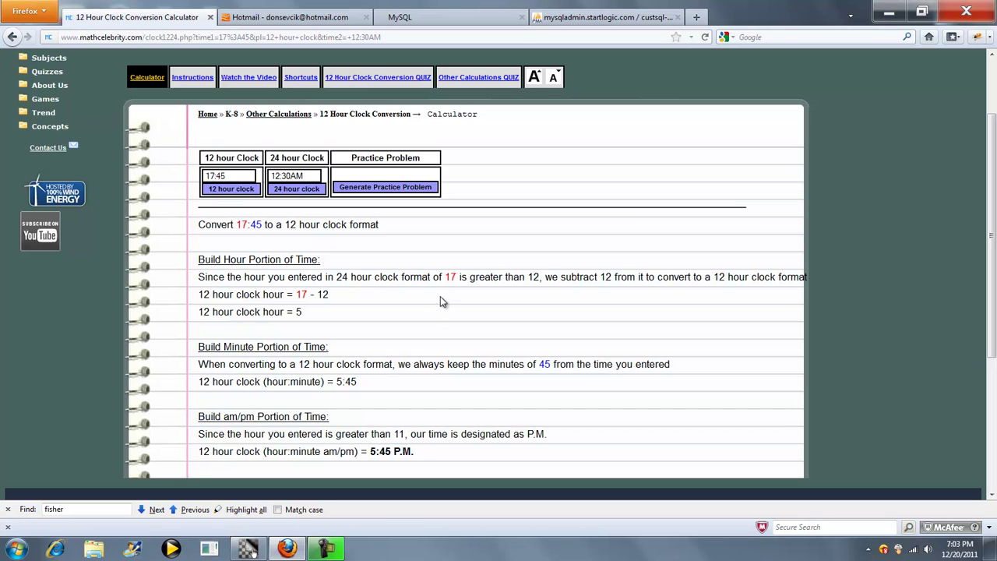
scroll(992, 232, up, 2)
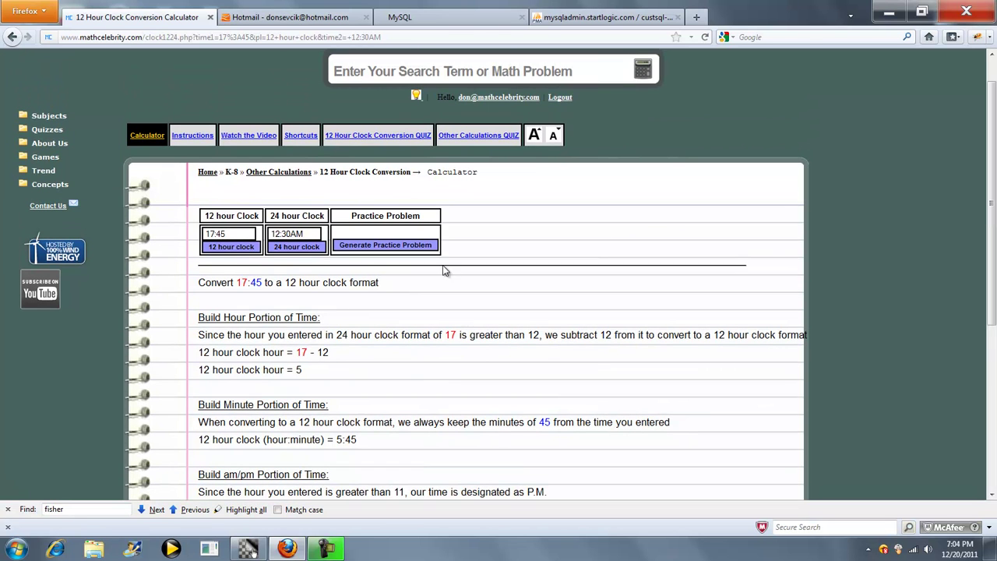
Step: Generate three practice problems, ending with 'Convert 15:00 to a 12 hour clock format'
click(393, 248)
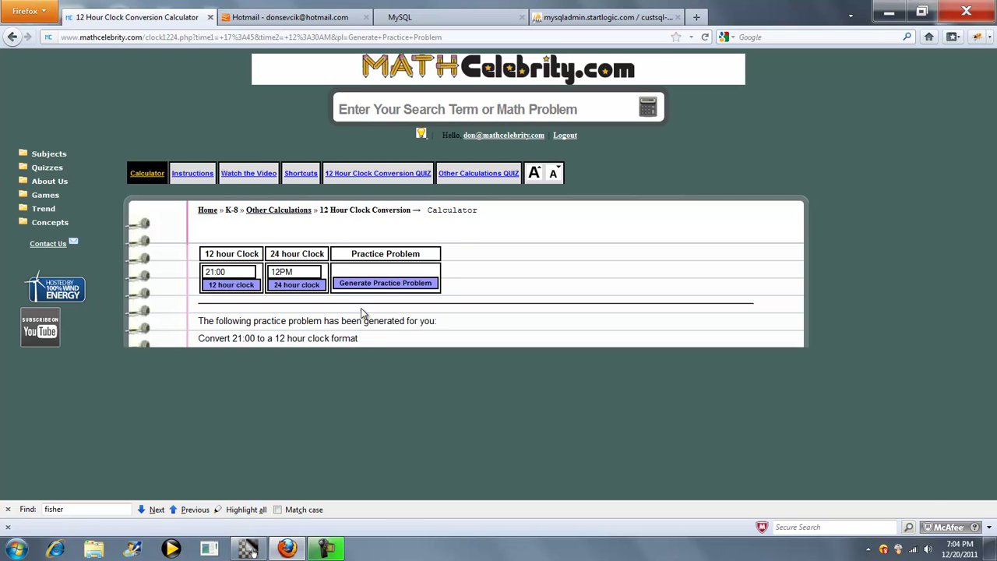
click(366, 285)
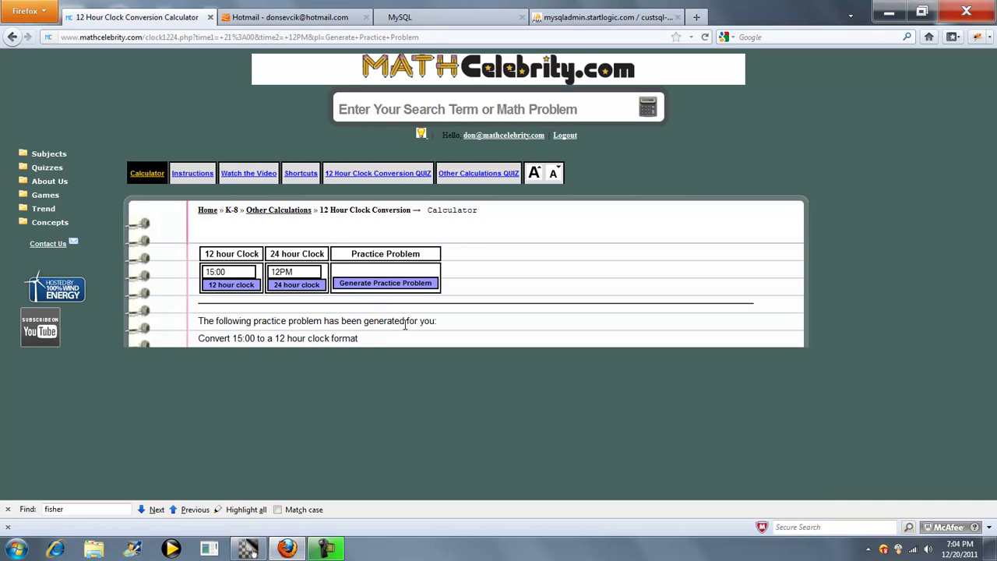
click(367, 283)
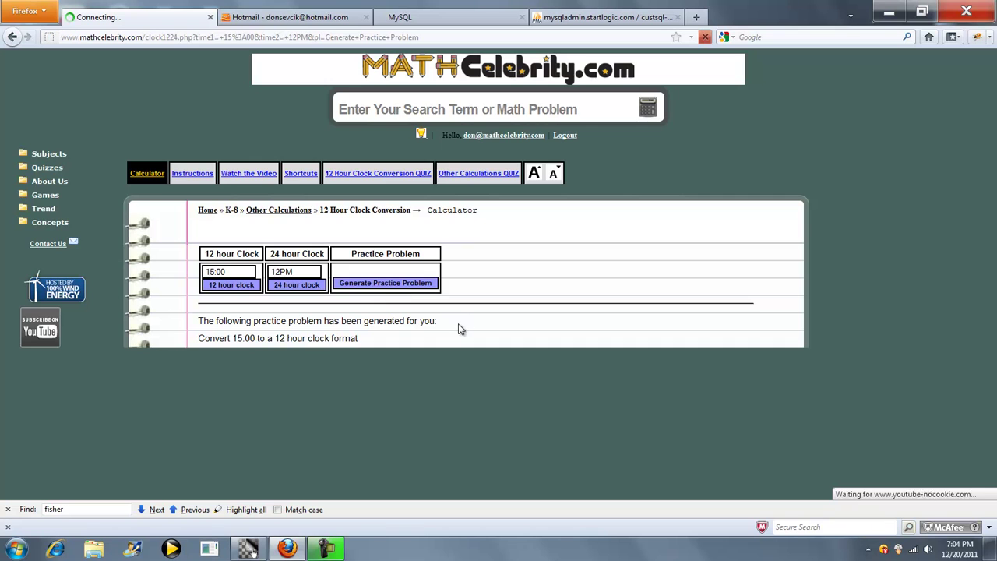